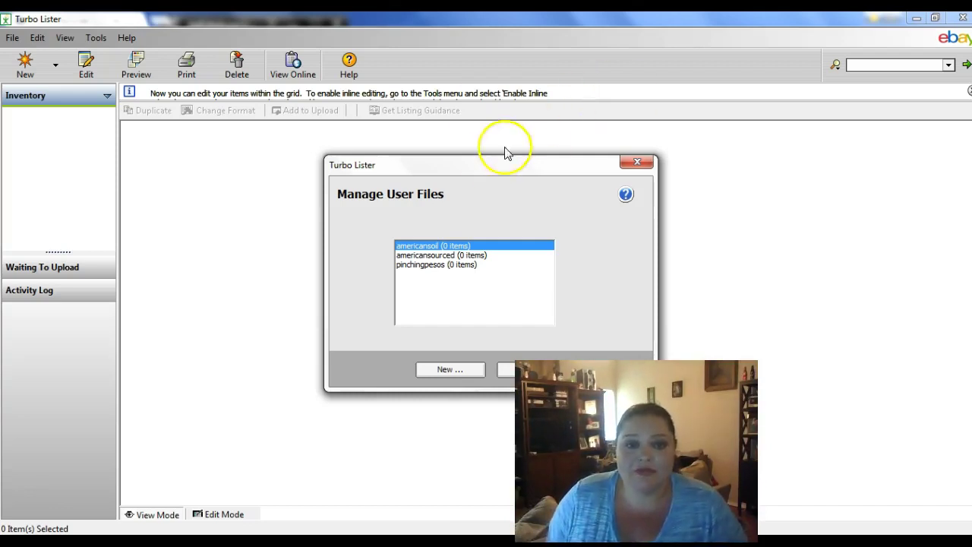
Step: Open the americansoil user file from the list of managed user files
left_click_drag(488, 162, 424, 142)
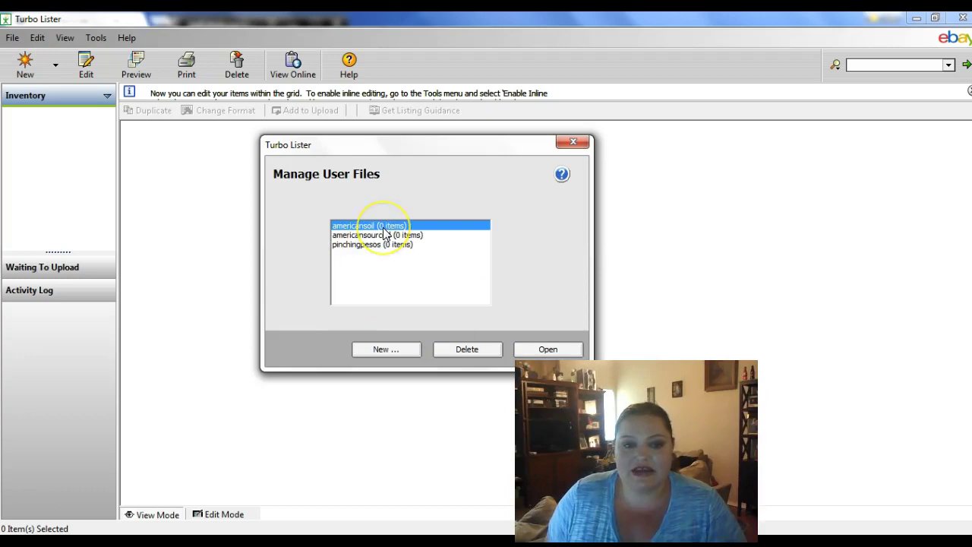
left_click(538, 338)
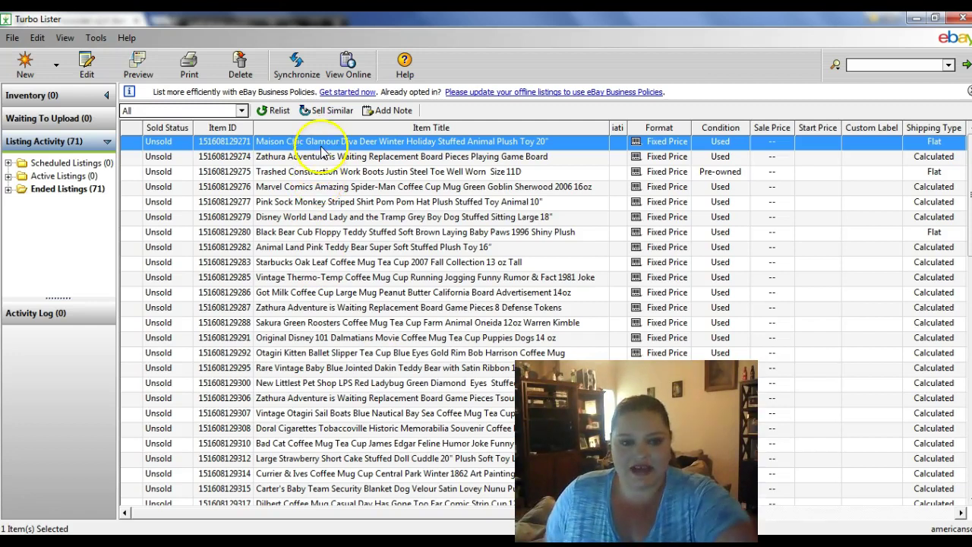
Step: Export the first five ended listings, from the Maison Chic deer through the Pink Sock Monkey, in Turbo Lister Database (TDB file) format
left_click(336, 201, "shift")
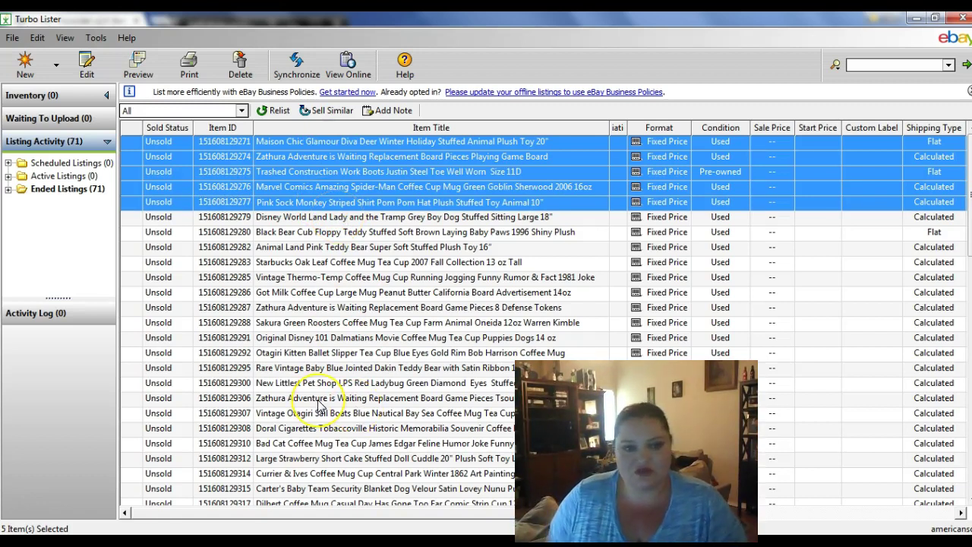
left_click(243, 111)
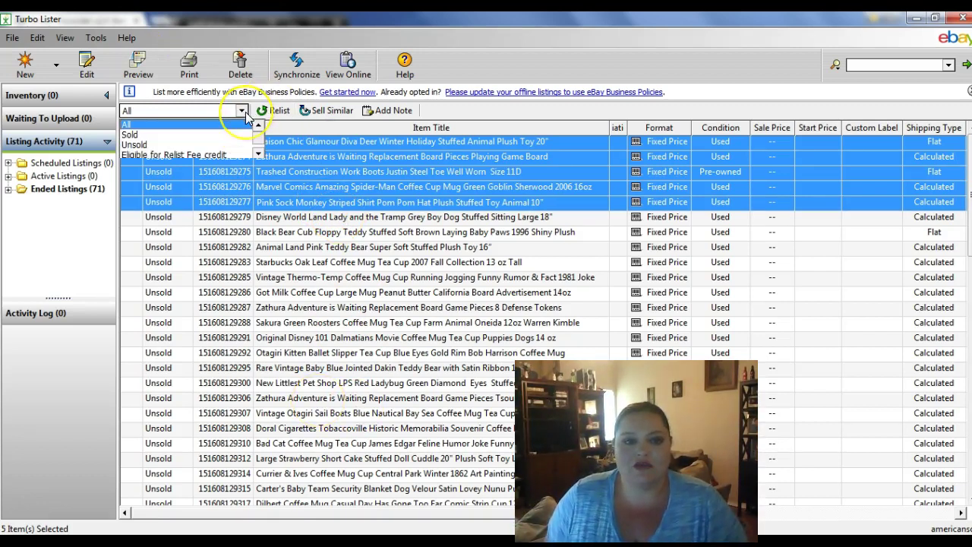
left_click(243, 111)
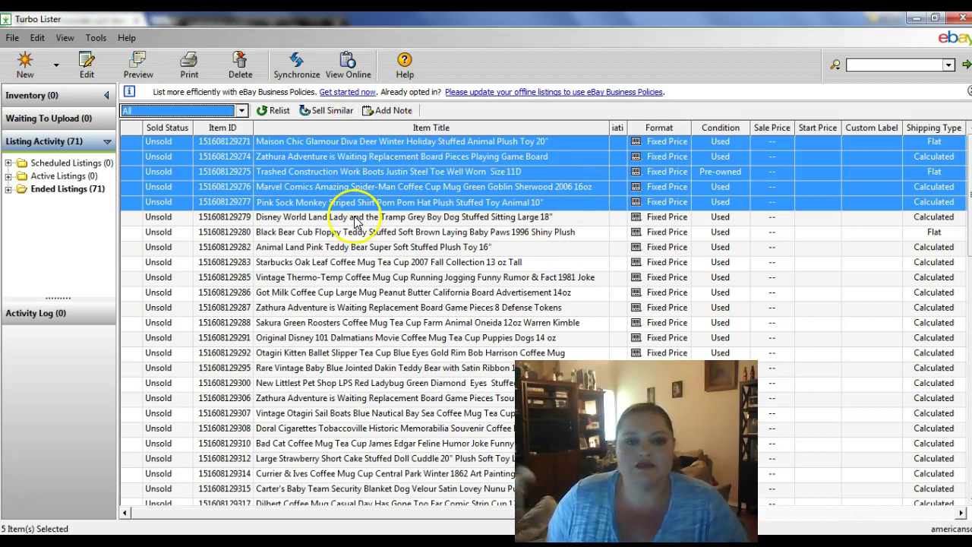
left_click(9, 38)
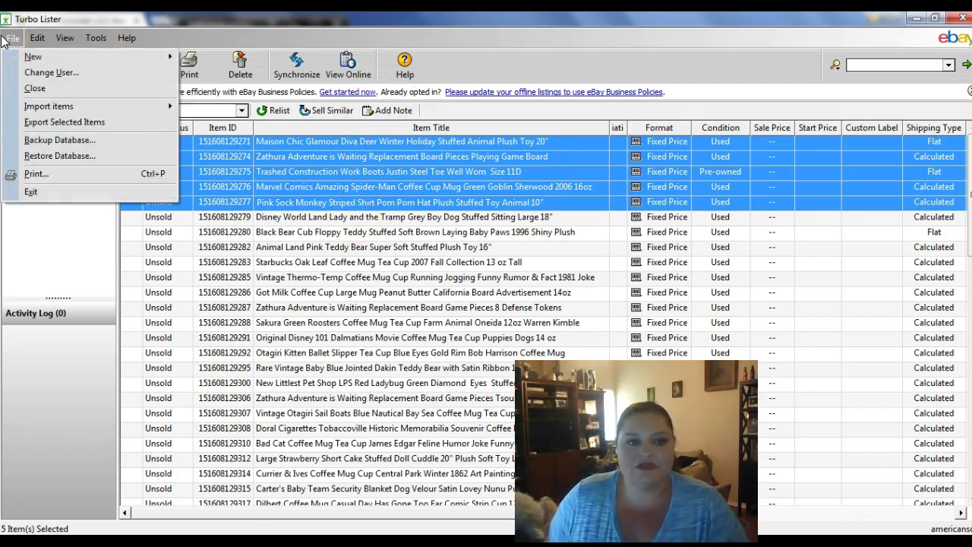
left_click(70, 125)
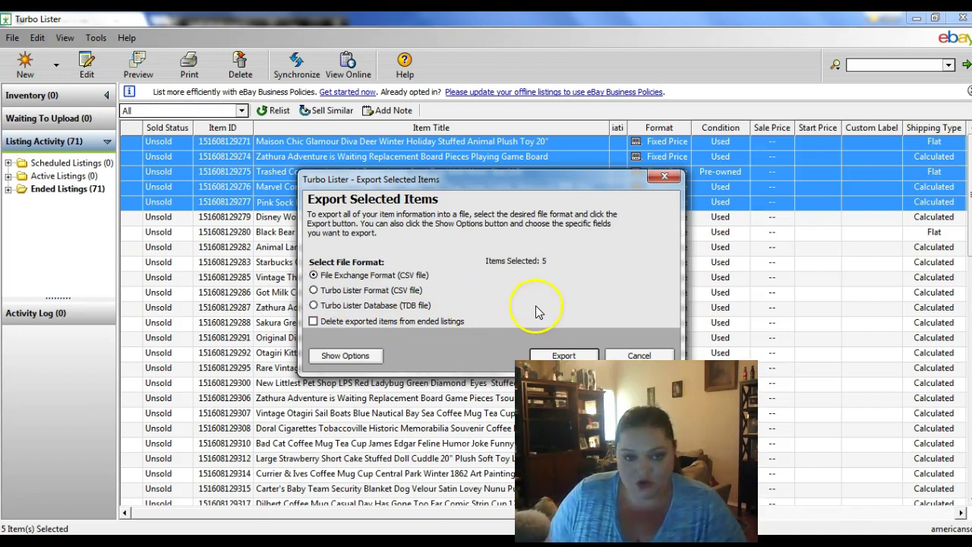
left_click(368, 305)
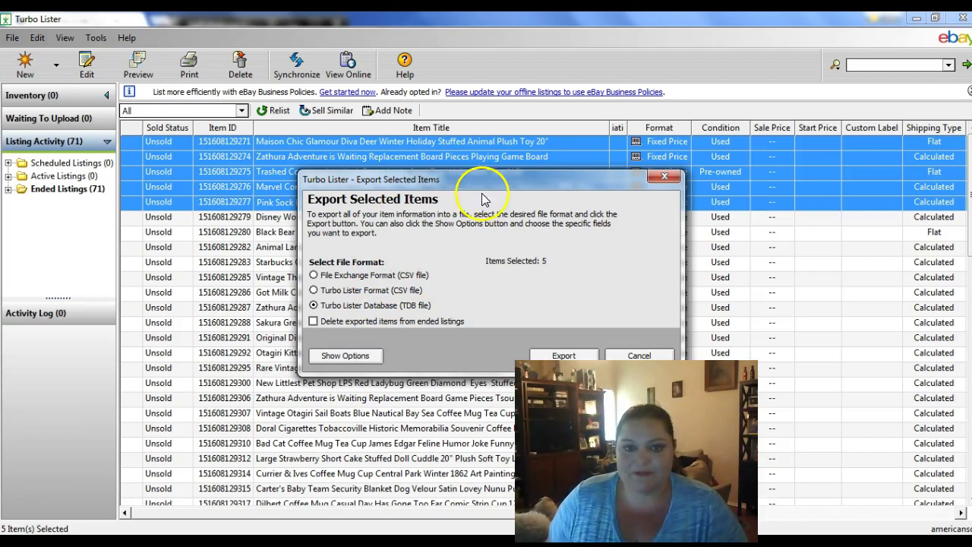
left_click_drag(487, 179, 459, 126)
left_click(535, 302)
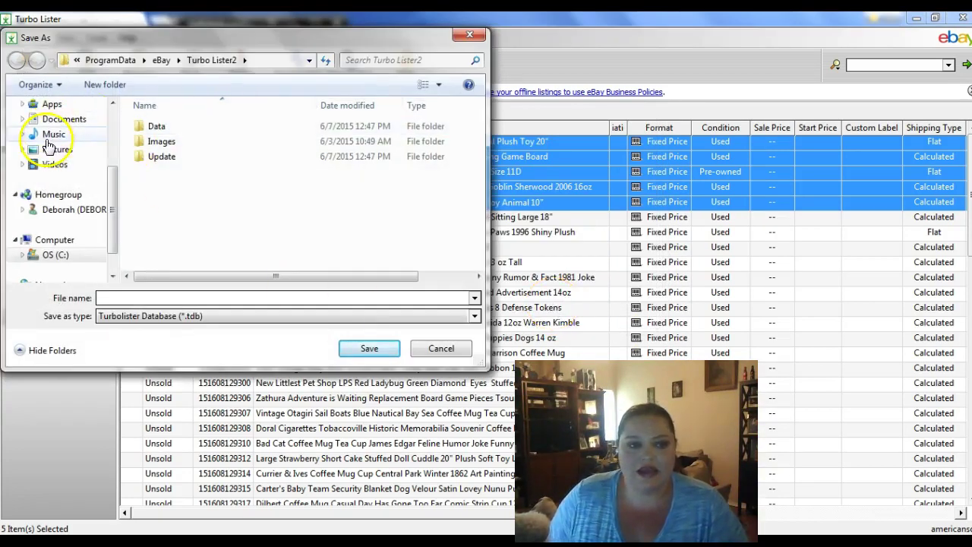
Step: Save the export as "demo" in the TBL-Ebay folder under Documents and dismiss the export dialog
left_click(47, 119)
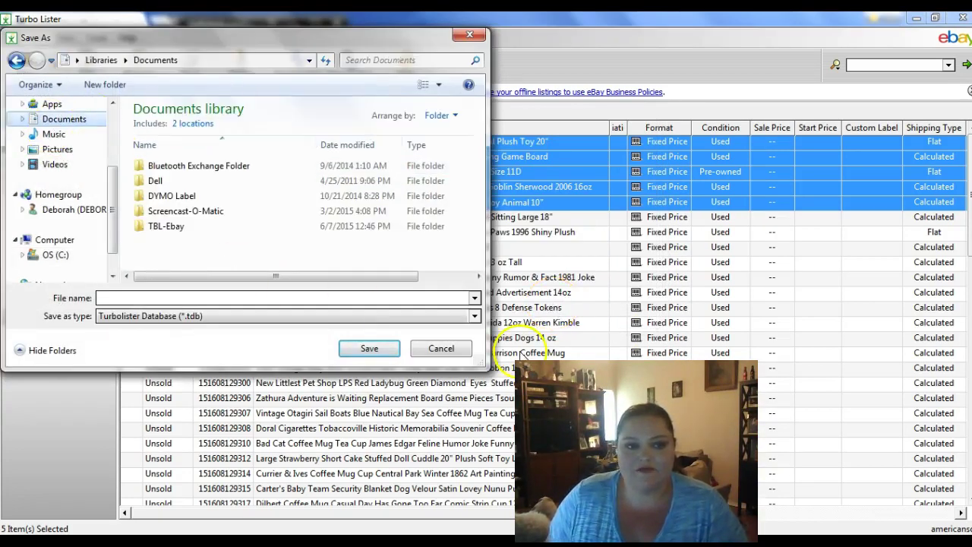
double_click(163, 227)
left_click(191, 297)
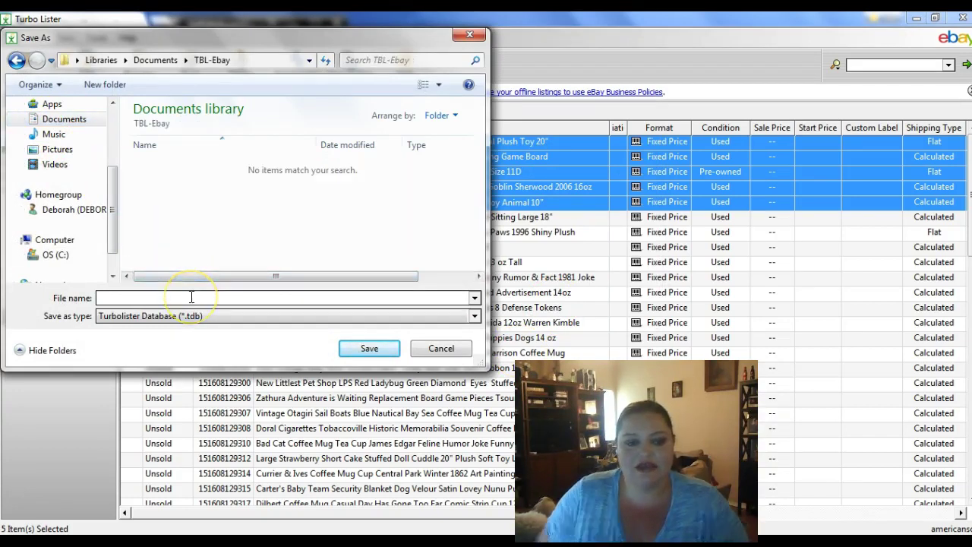
type("demo")
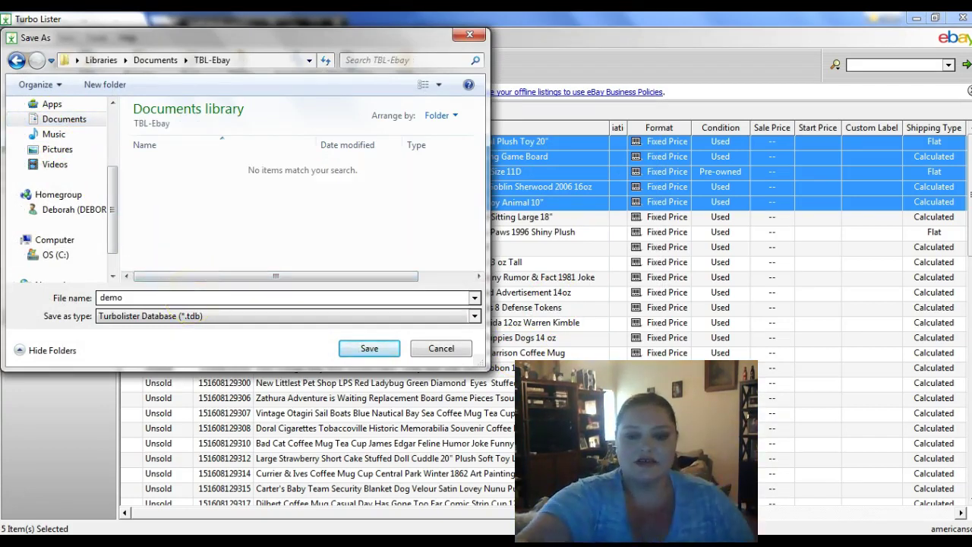
key("Return")
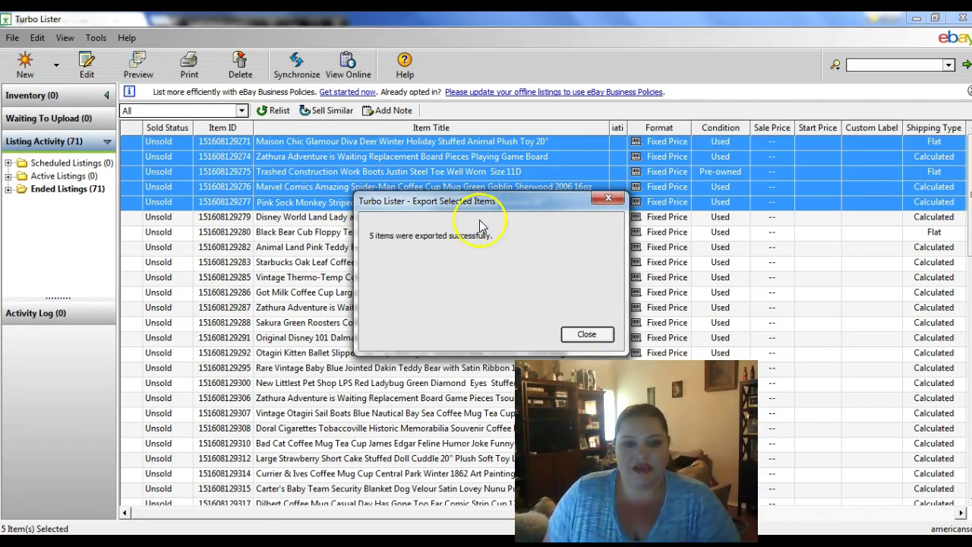
left_click(598, 338)
Step: Change the user and open the americansourced user file
left_click(13, 38)
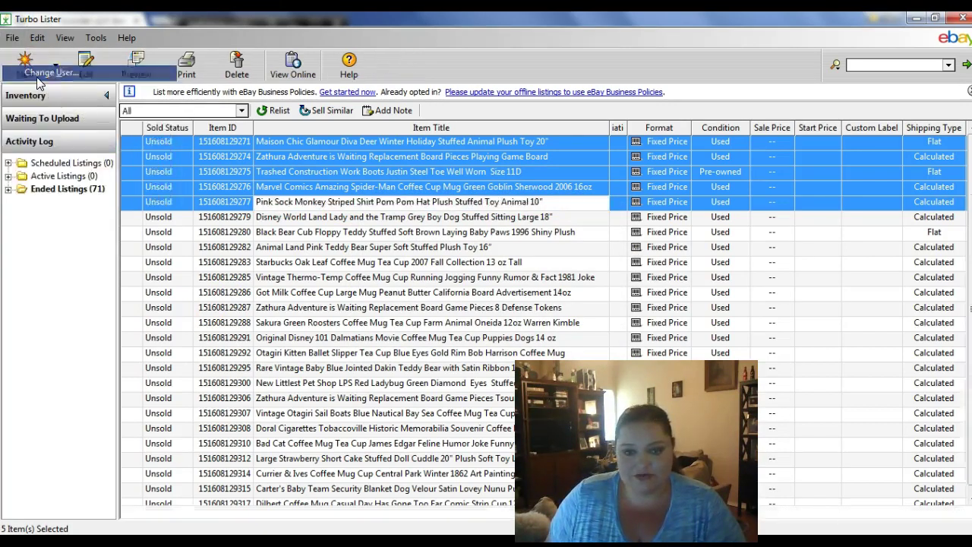
left_click(38, 72)
left_click(454, 257)
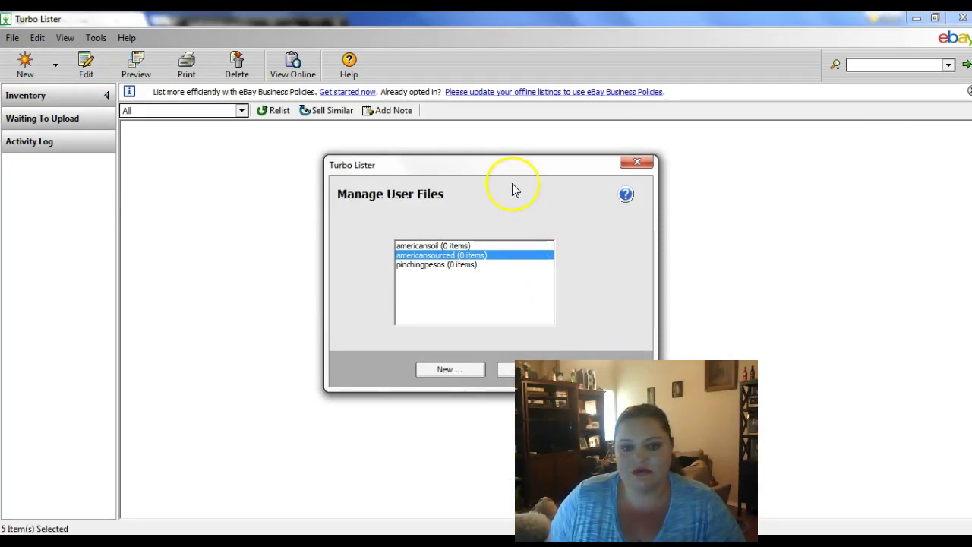
left_click_drag(512, 171, 413, 99)
left_click(531, 301)
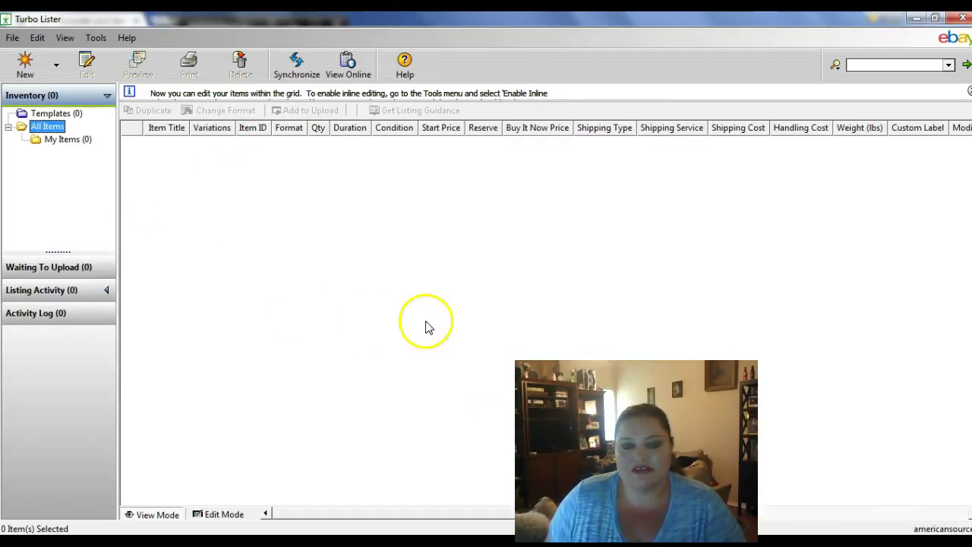
Step: Start importing items from a file and browse to the TBL-Ebay folder under Documents
left_click(13, 37)
left_click(274, 321)
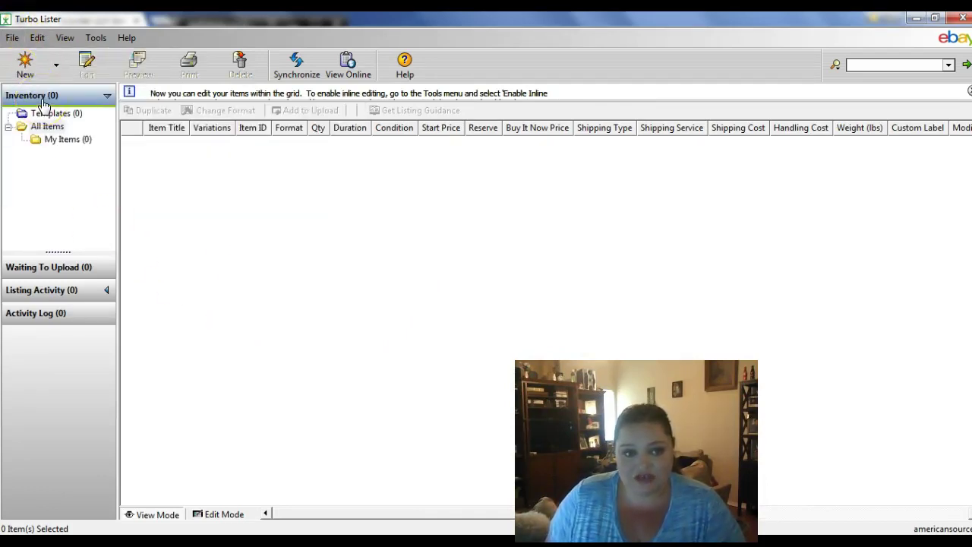
left_click(12, 38)
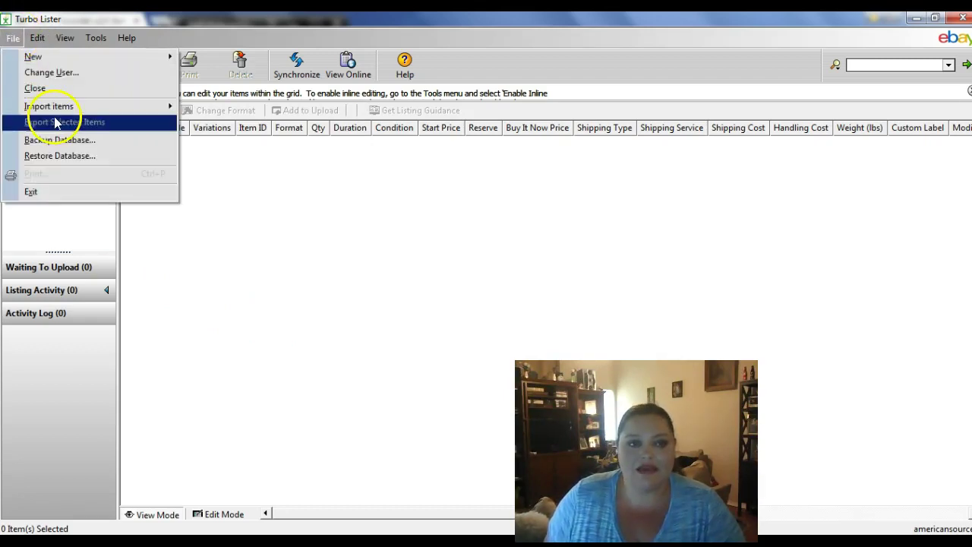
mouse_move(146, 107)
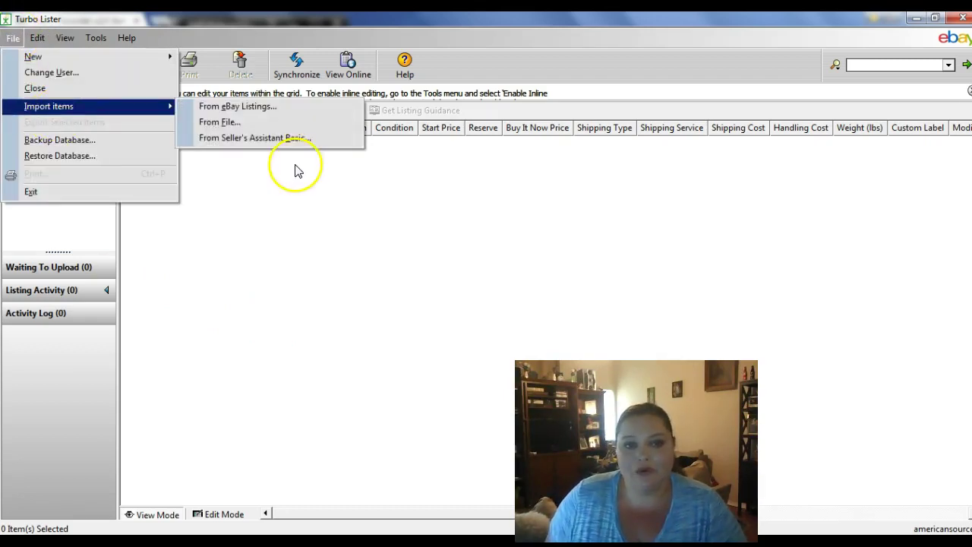
left_click(235, 127)
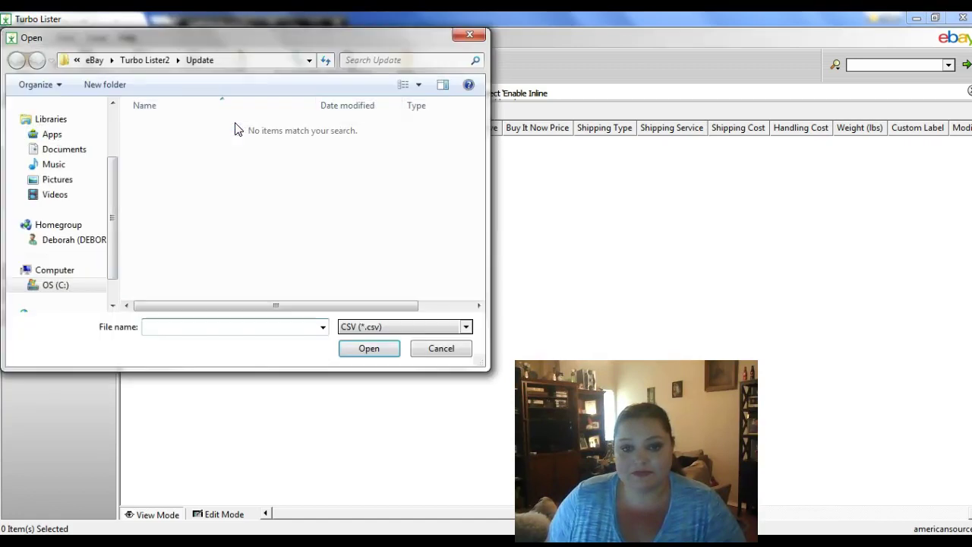
left_click(53, 149)
left_click(174, 230)
double_click(175, 230)
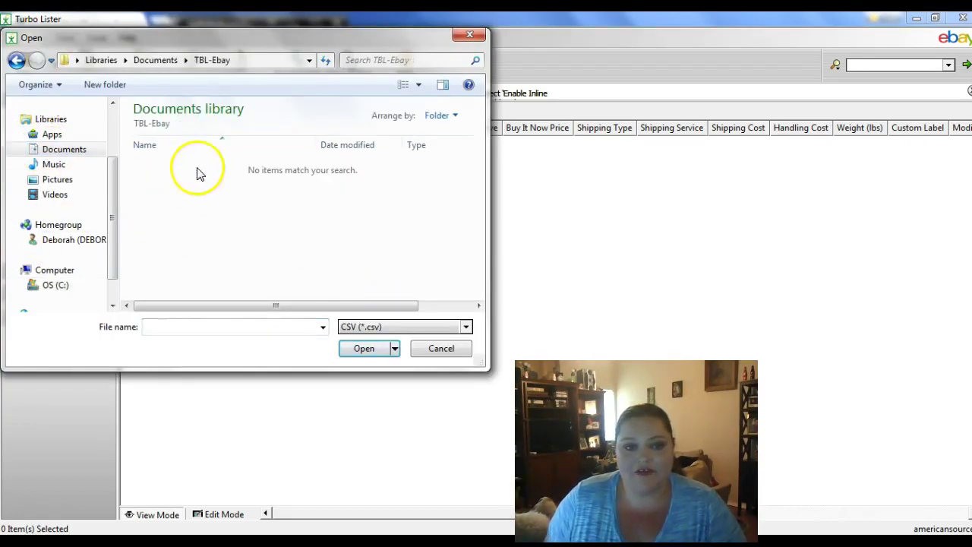
Step: Show all file types, choose demo.tdb, and import its items into the inventory
left_click(411, 328)
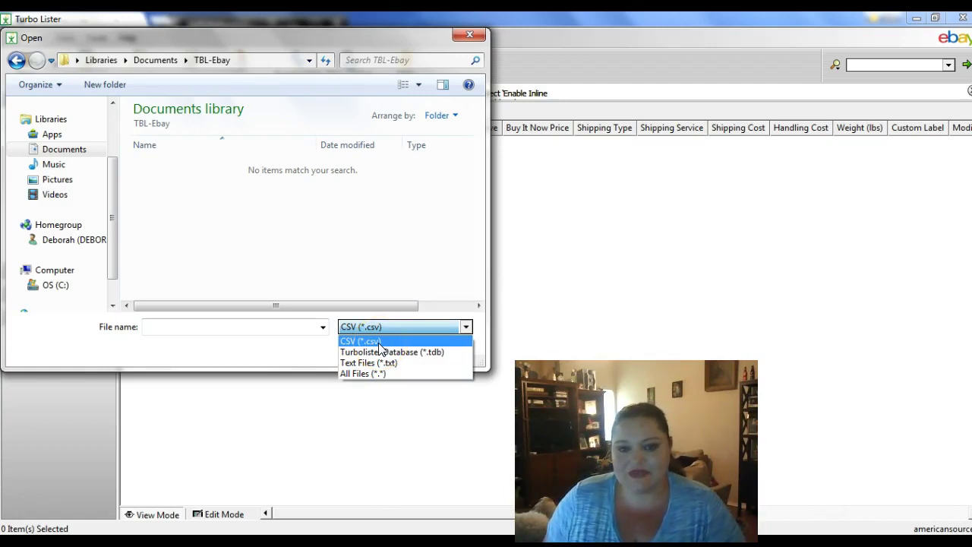
left_click(373, 373)
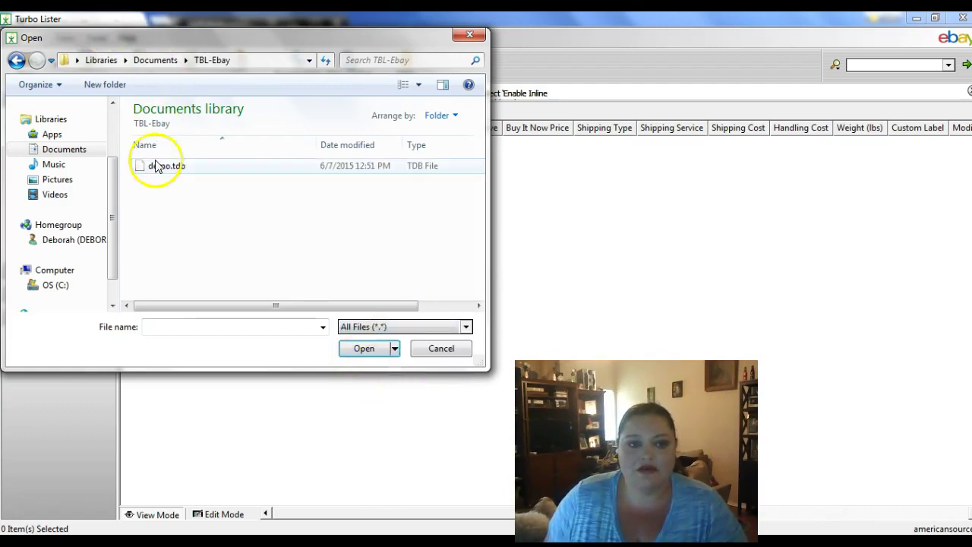
double_click(158, 165)
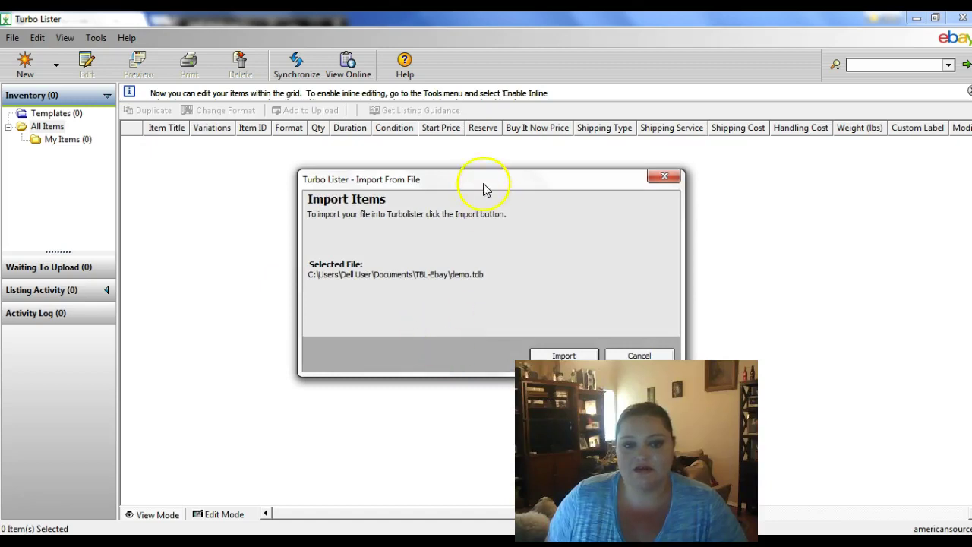
left_click_drag(478, 179, 467, 145)
left_click(547, 318)
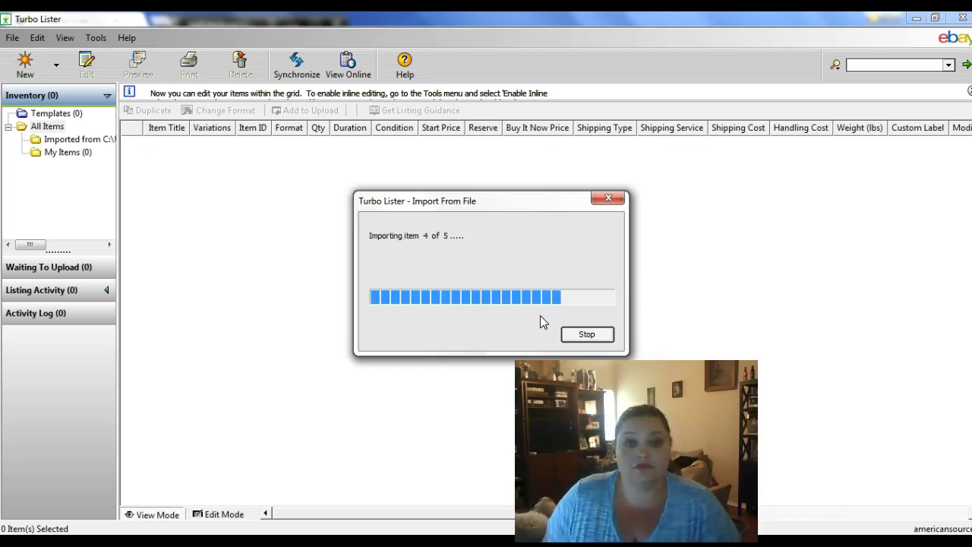
left_click(537, 316)
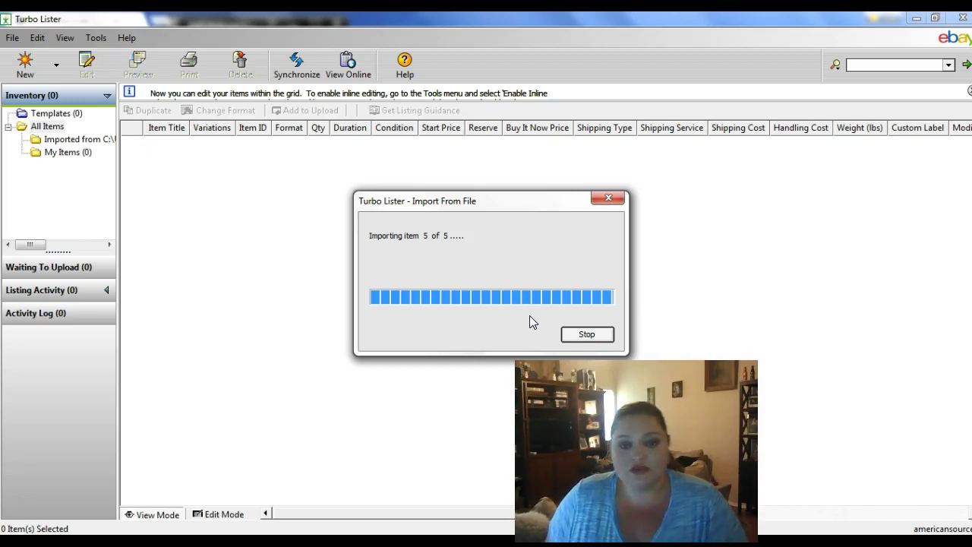
left_click(571, 333)
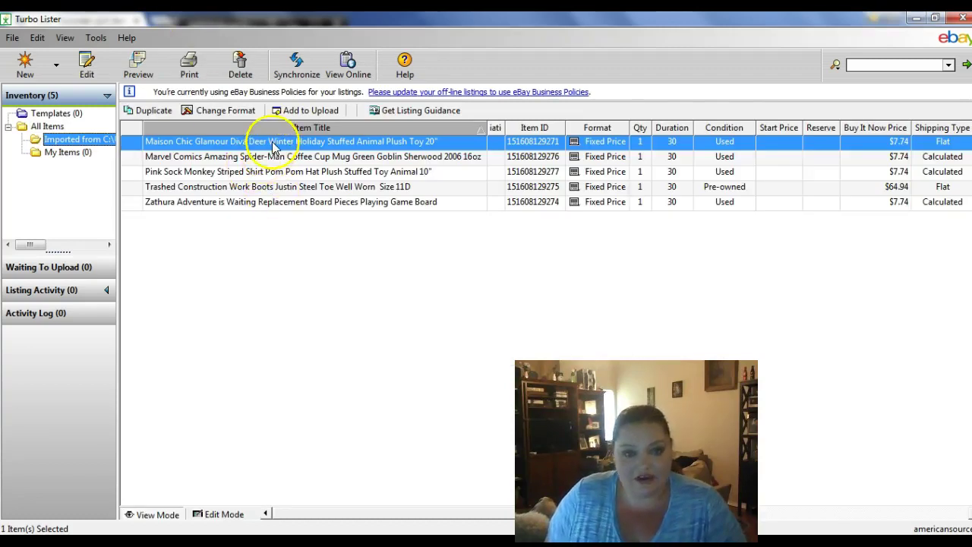
Step: Open the imported Zathura game board listing, review its pictures, description and shipping options, and close it without editing
left_click(265, 204)
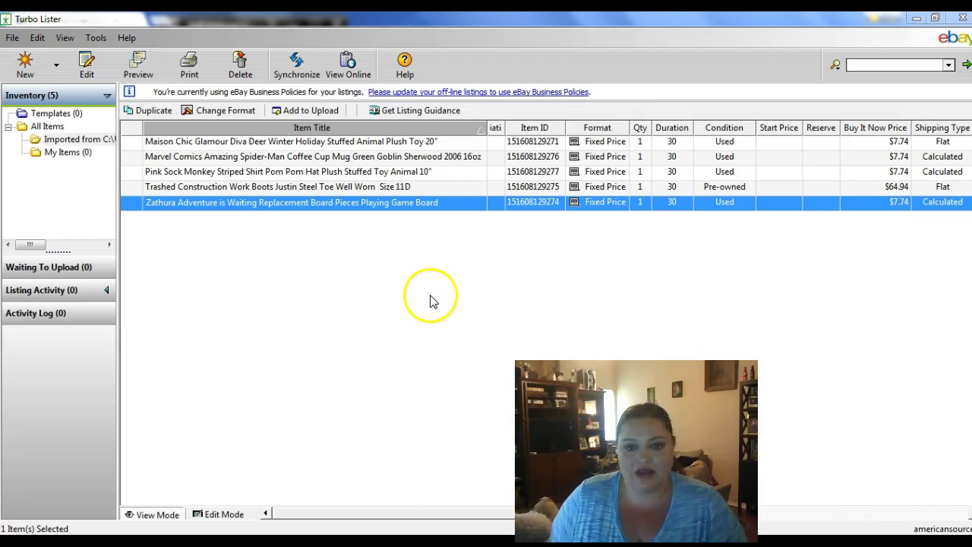
key("Return")
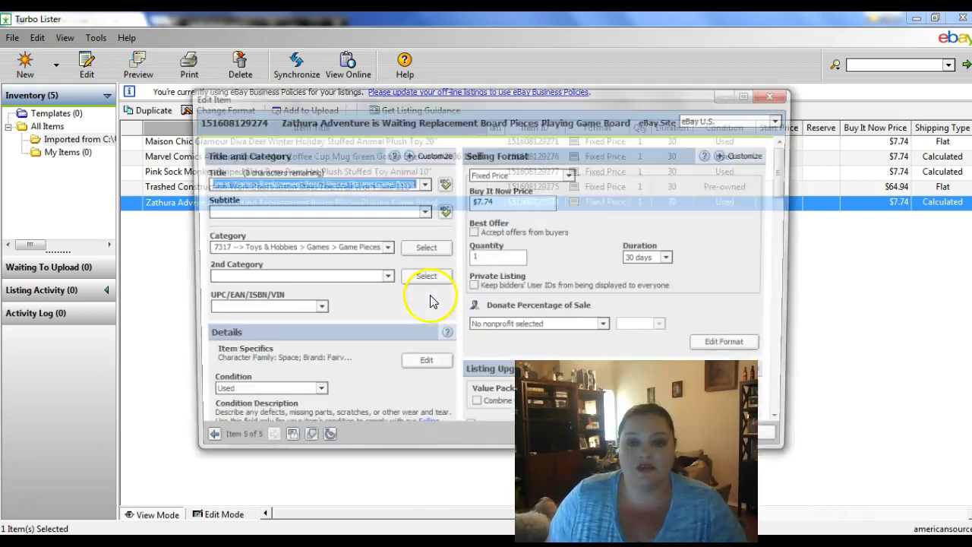
scroll(341, 244, "down", 6)
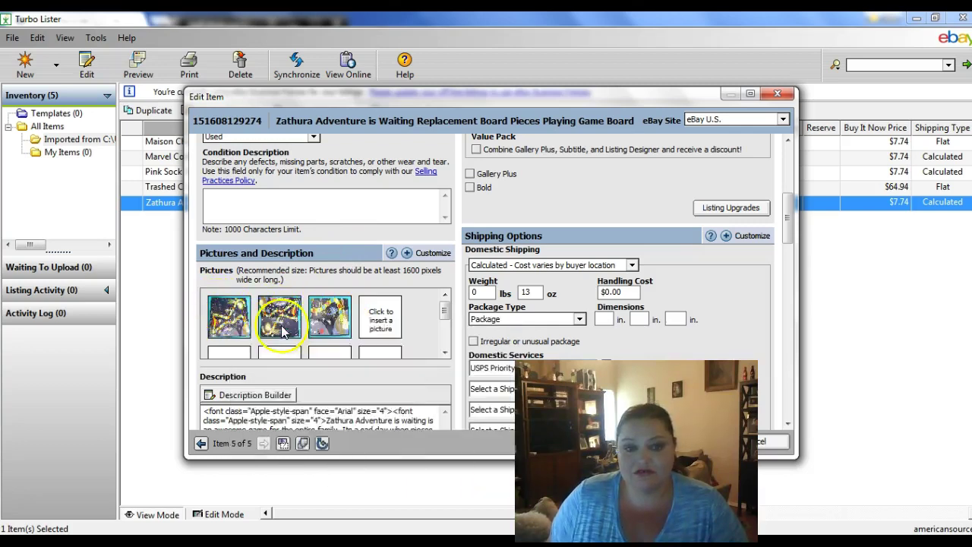
scroll(319, 296, "up", 6)
scroll(584, 292, "down", 6)
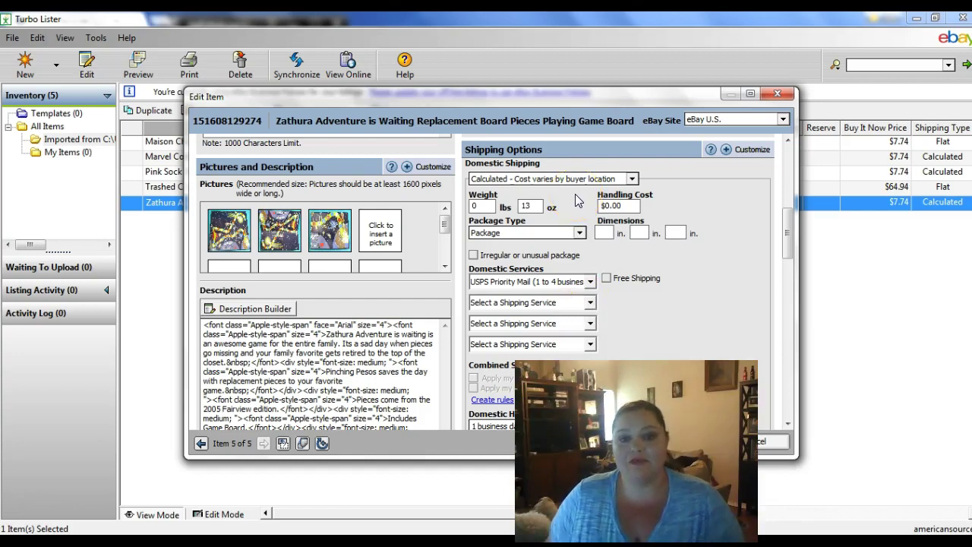
scroll(576, 199, "down", 10)
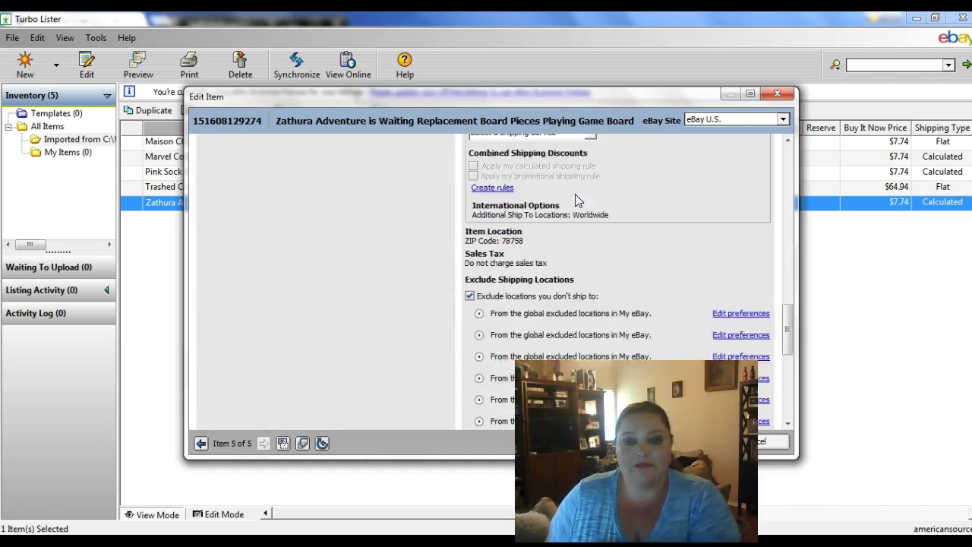
scroll(575, 199, "up", 6)
scroll(575, 199, "up", 8)
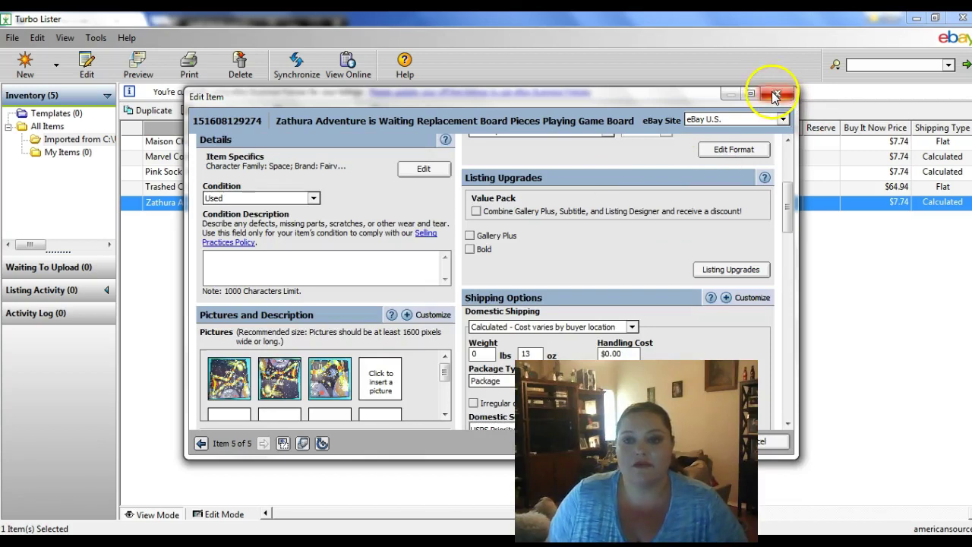
left_click(777, 92)
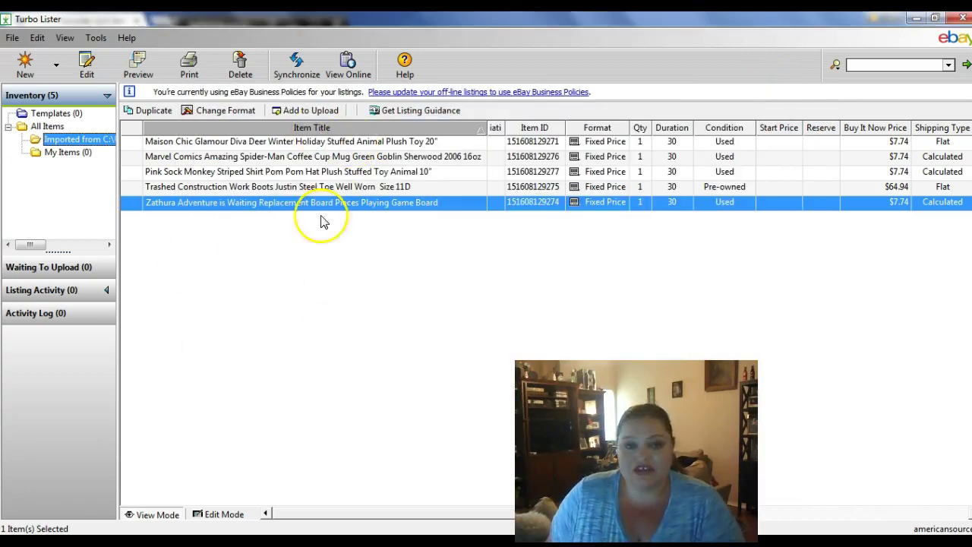
Step: Add all five imported listings to the upload queue and go to the listings waiting to upload
left_click(300, 142)
left_click(258, 202, "shift")
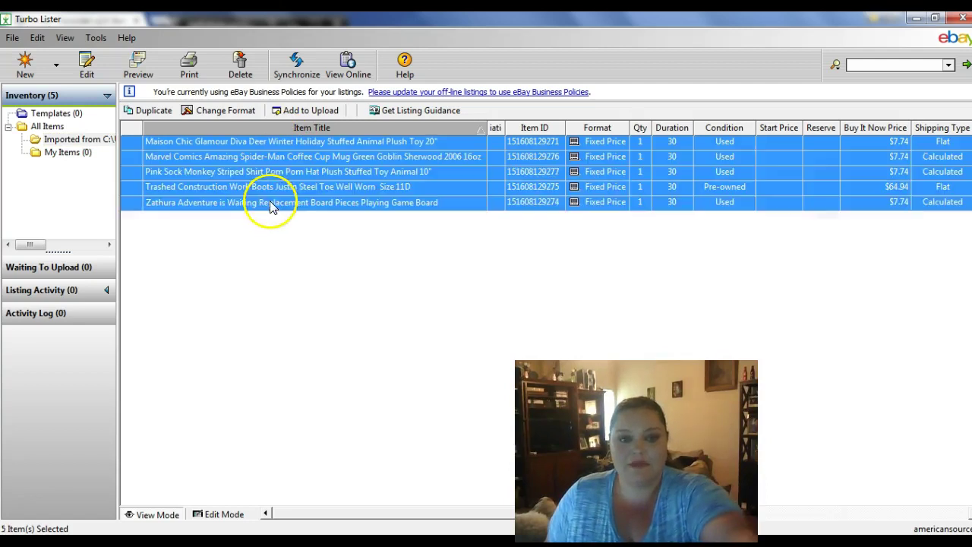
left_click(312, 111)
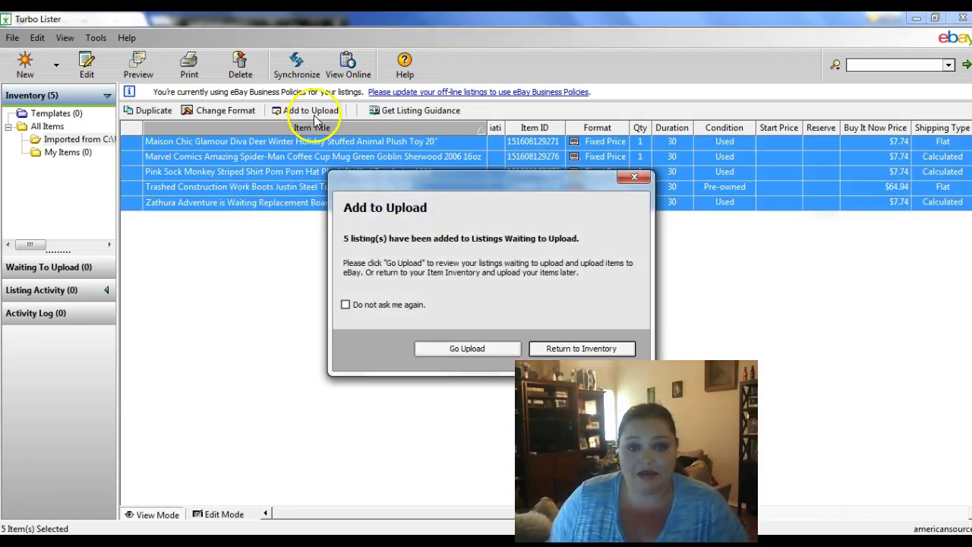
left_click(468, 349)
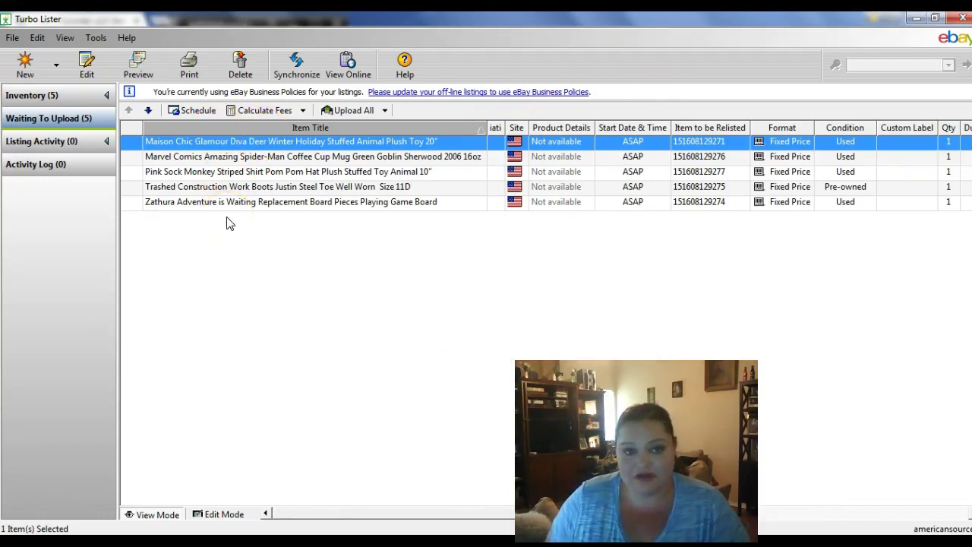
Step: Display the available upload options for the listings waiting to upload
left_click(385, 111)
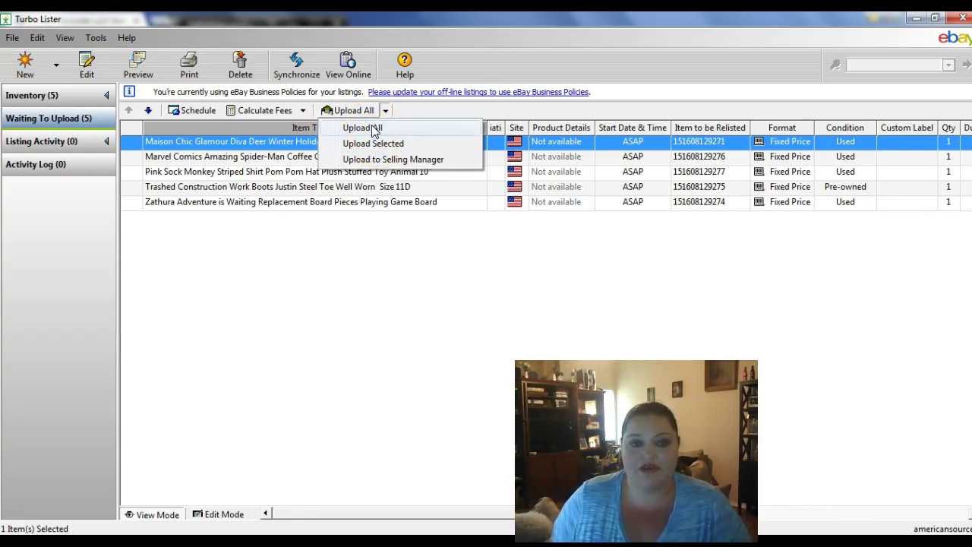
left_click(380, 162)
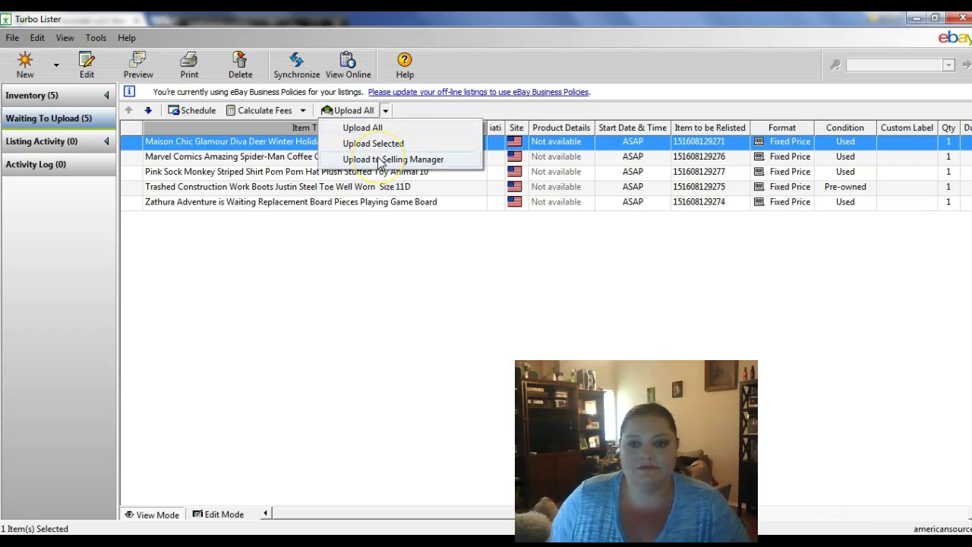